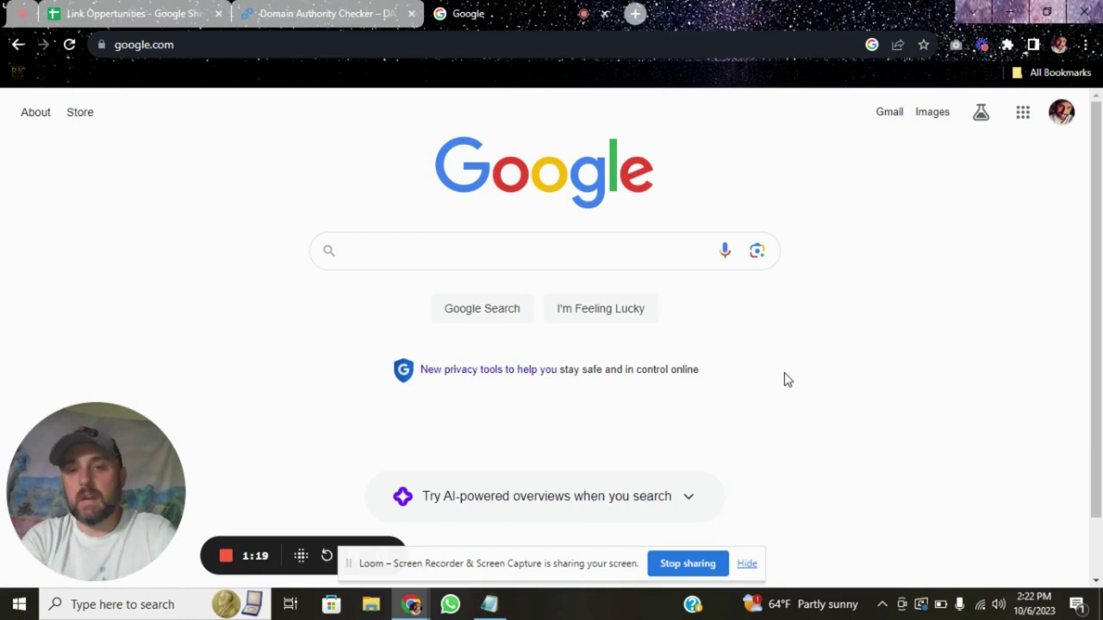
- Bring up the Notepad notes and highlight the photography comment-search query and its word photography
click(493, 604)
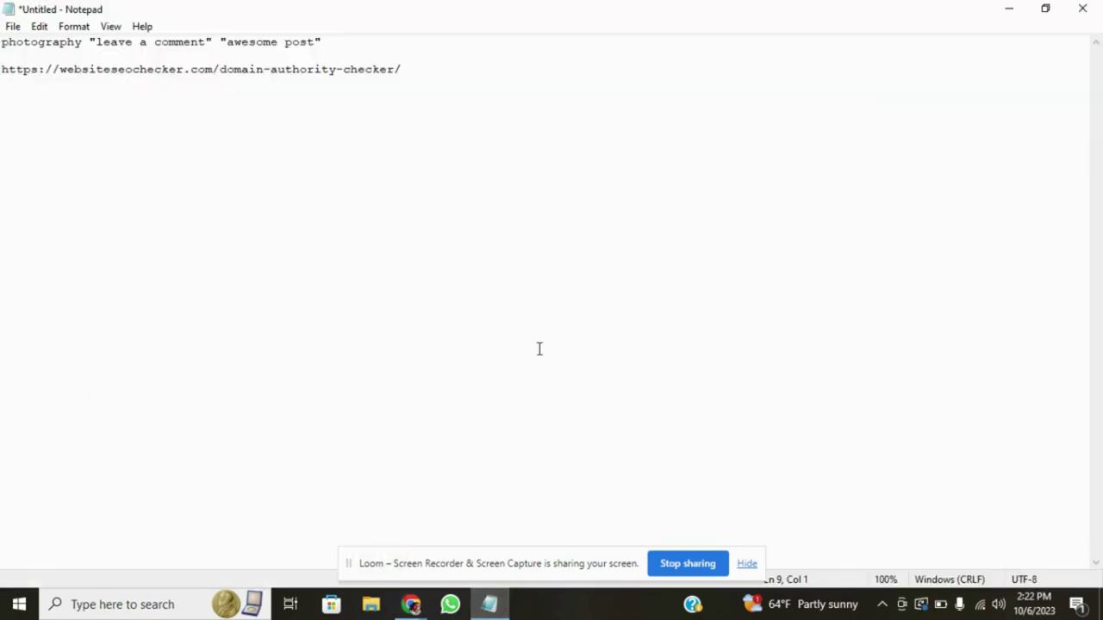
drag(330, 41, 2, 41)
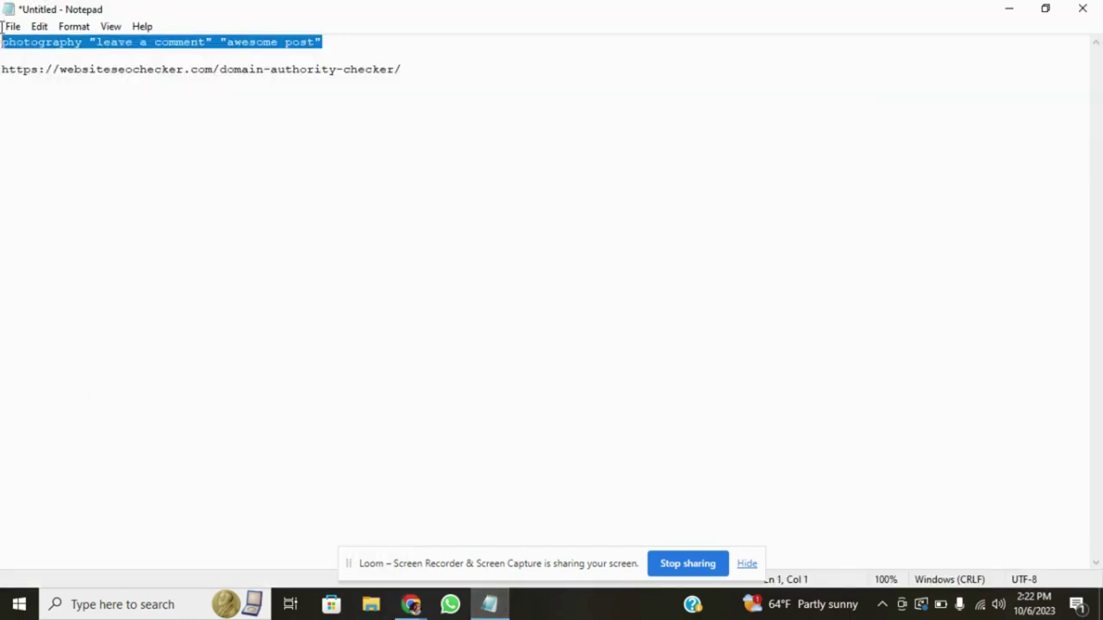
click(121, 54)
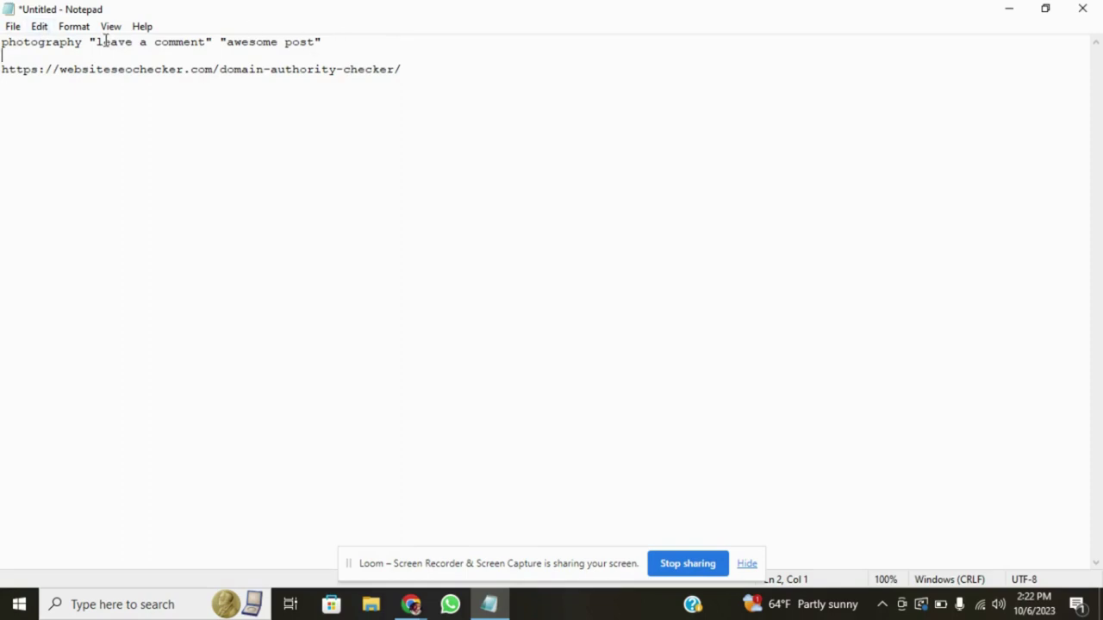
click(341, 43)
drag(85, 39, 3, 41)
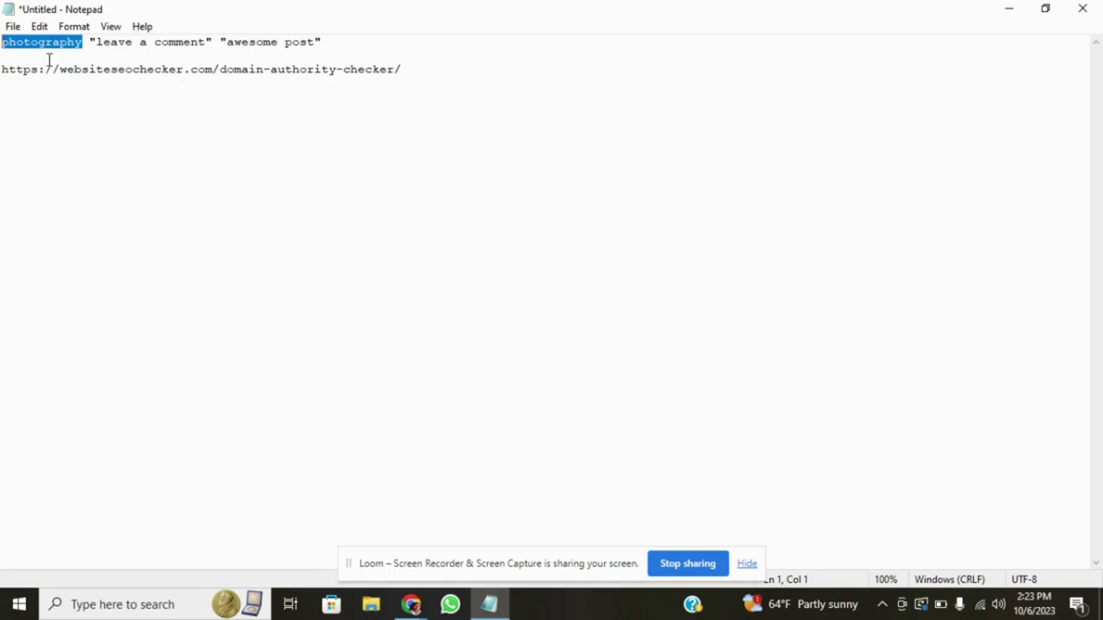
click(90, 41)
drag(89, 41, 216, 42)
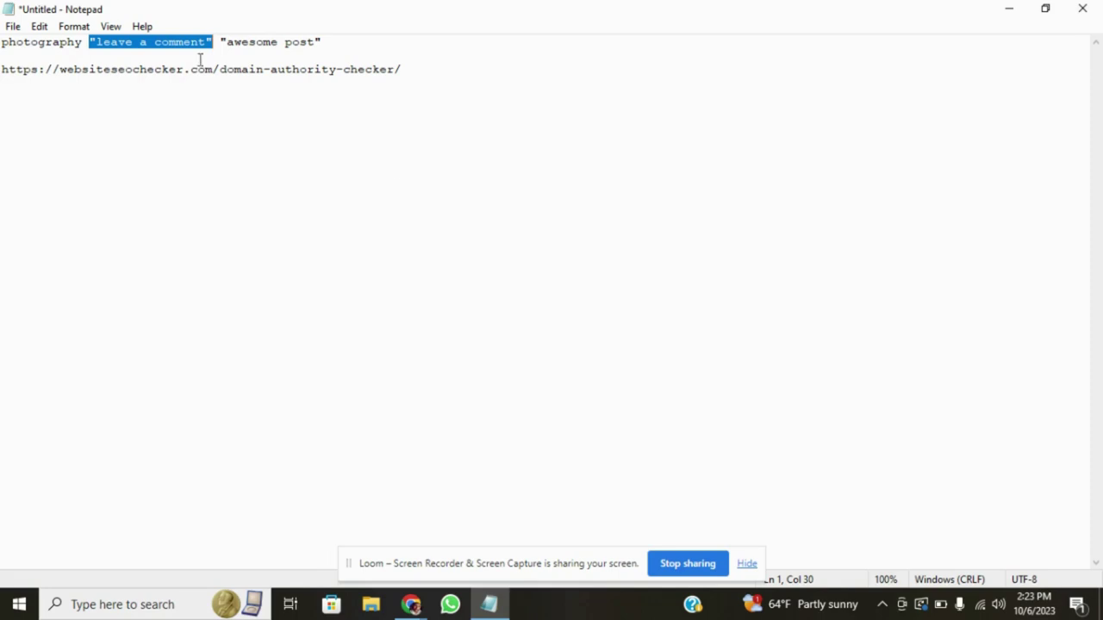
drag(222, 40, 340, 49)
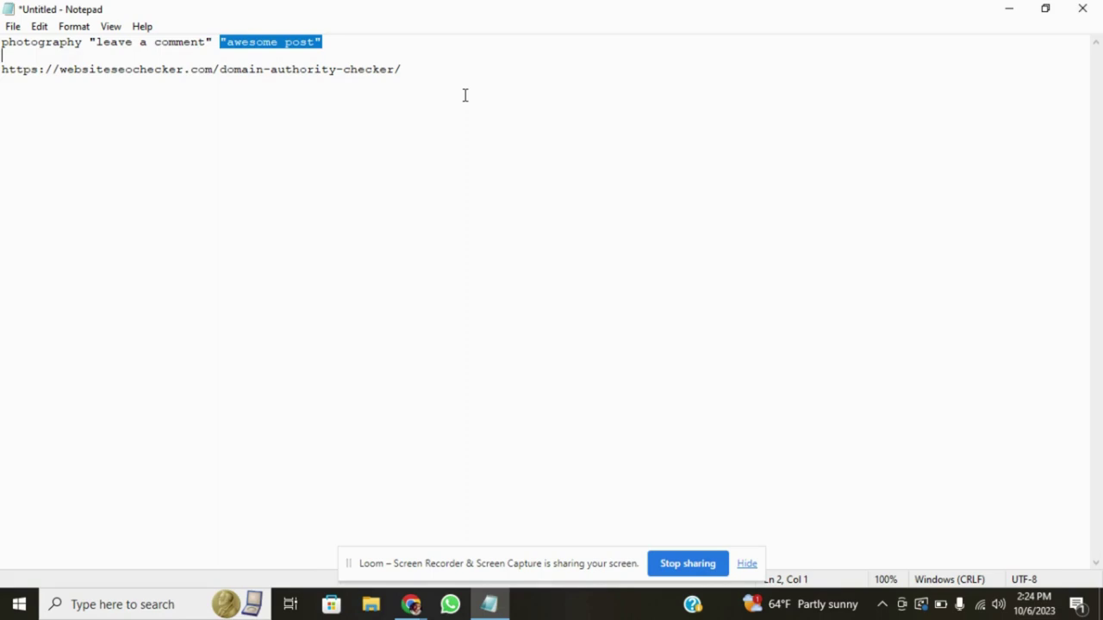
- Copy the photography "leave a comment" "awesome post" query from Notepad and search it on Google
drag(344, 40, 3, 18)
key(ctrl+c)
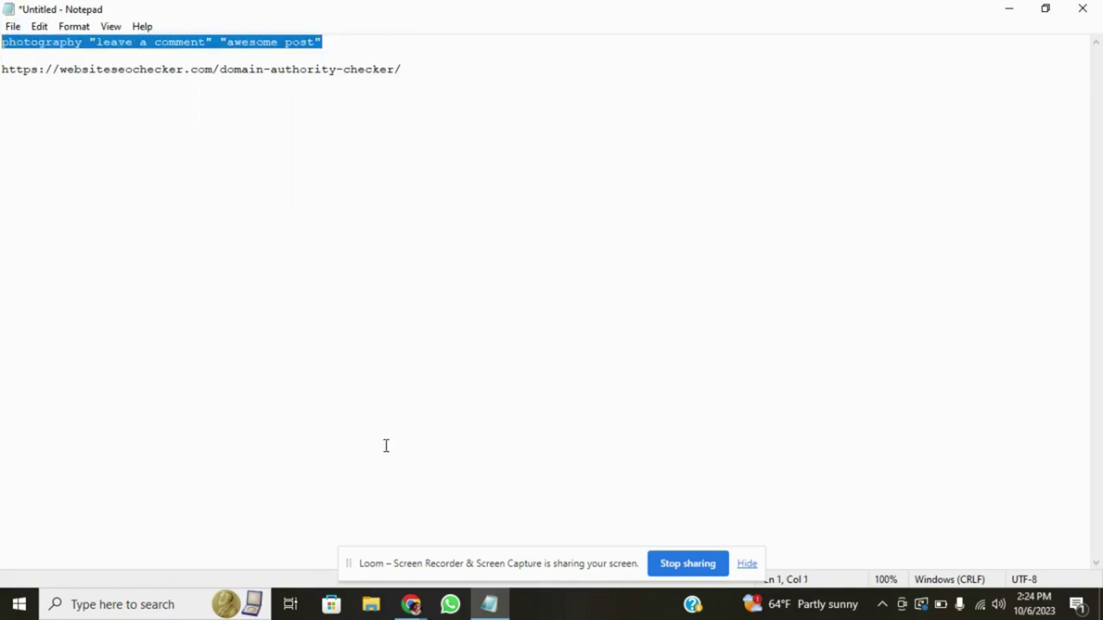
mouse_move(405, 601)
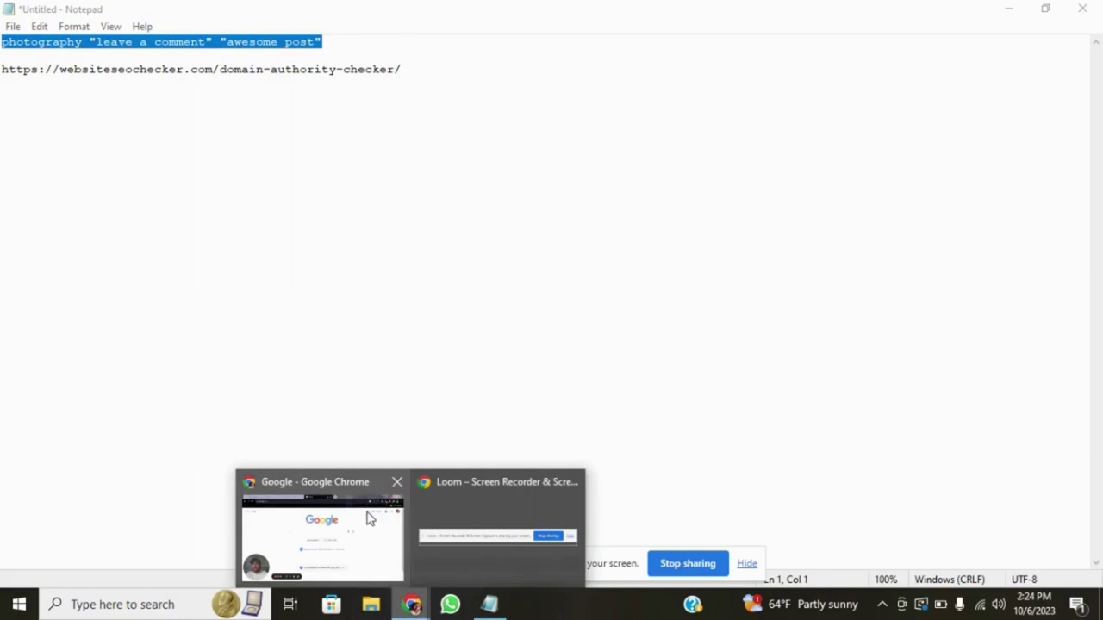
click(370, 517)
click(501, 256)
key(ctrl+v)
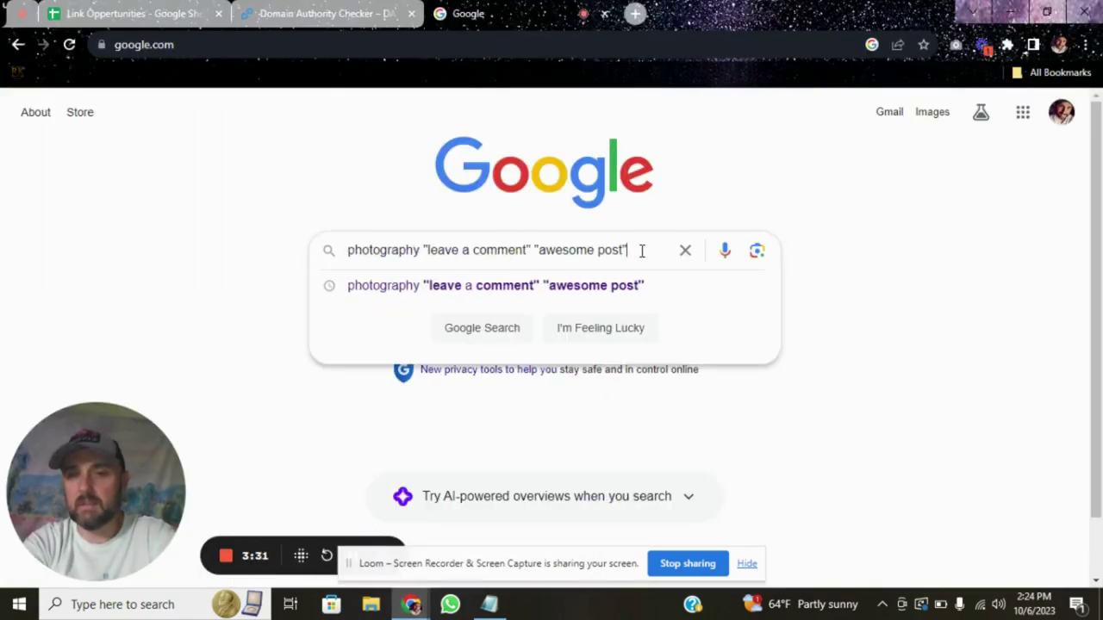
key(Return)
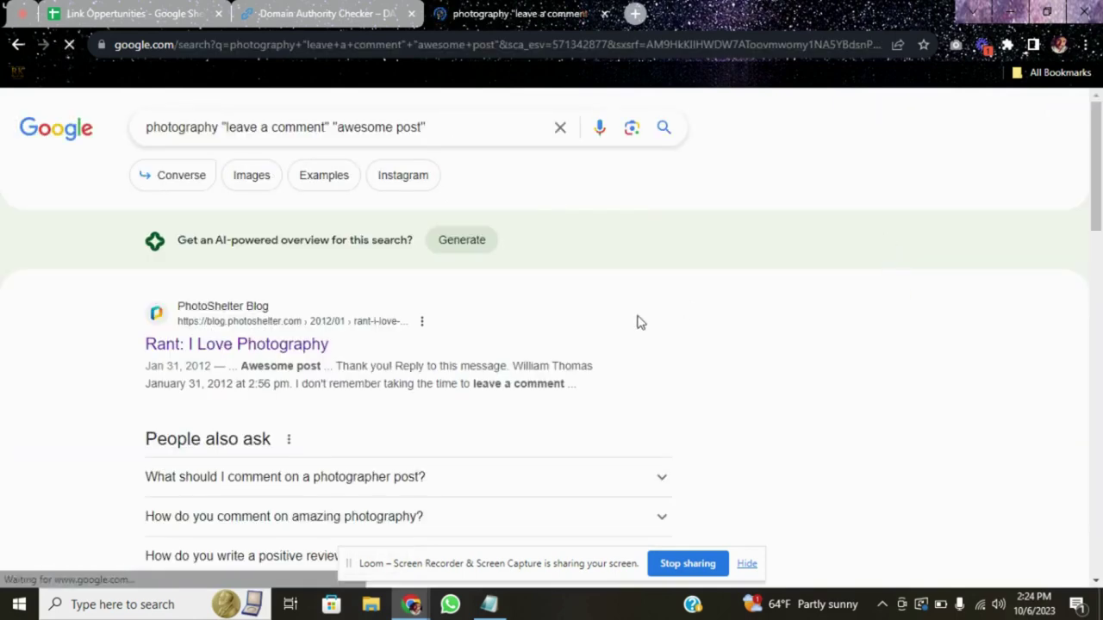
- Open the PhotoShelter 'Rant: I Love Photography' result and scroll down to its Leave a Reply form
middle_click(297, 347)
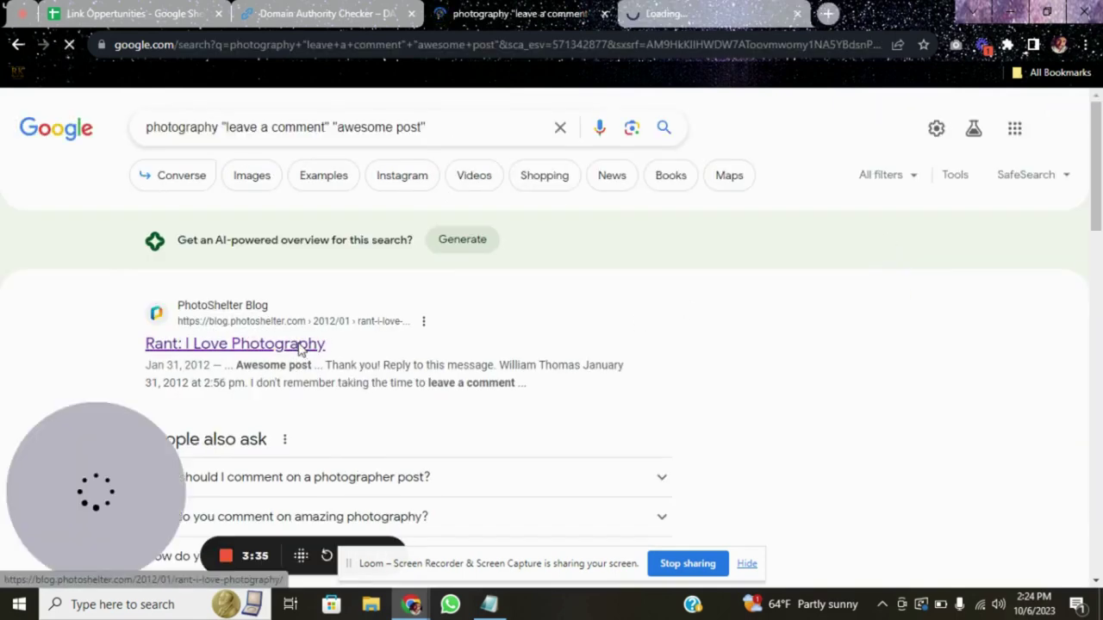
click(685, 8)
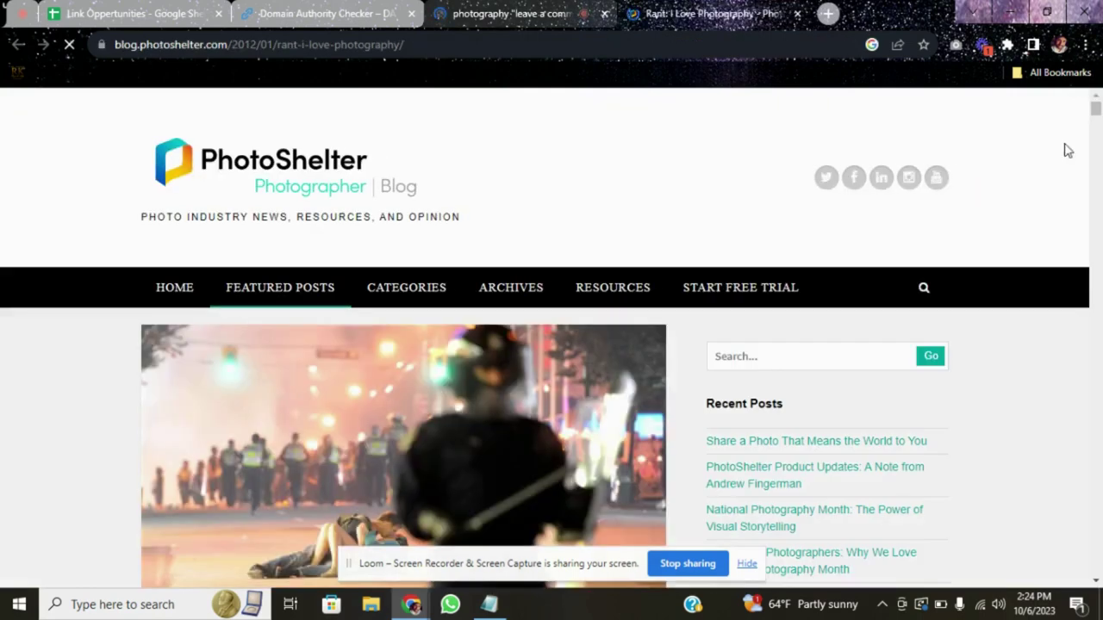
drag(1097, 108, 1097, 382)
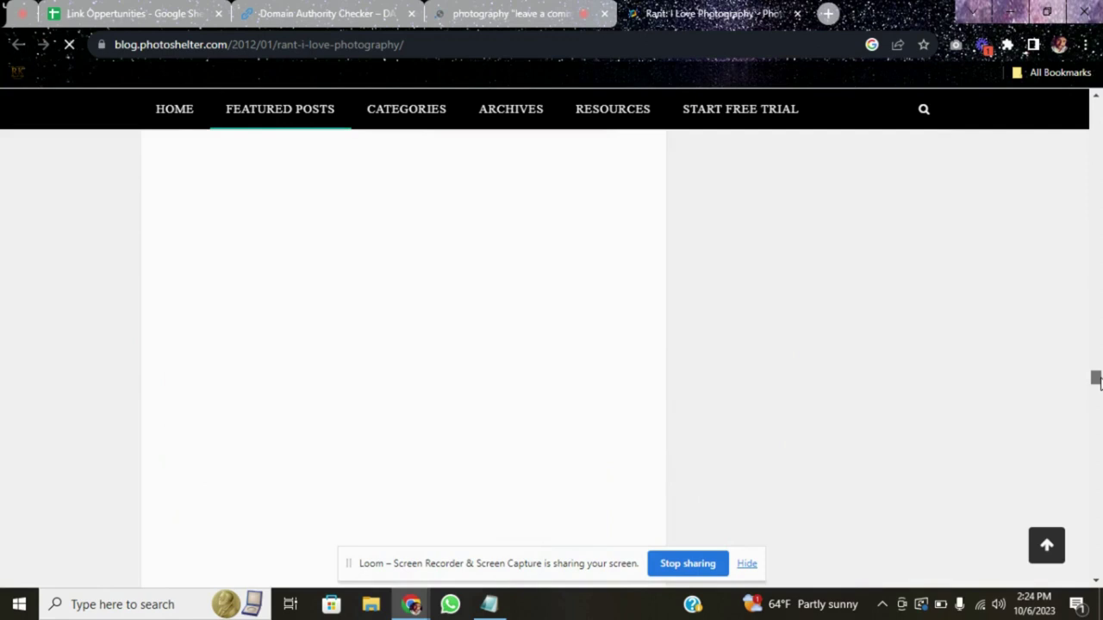
drag(1097, 379, 1098, 565)
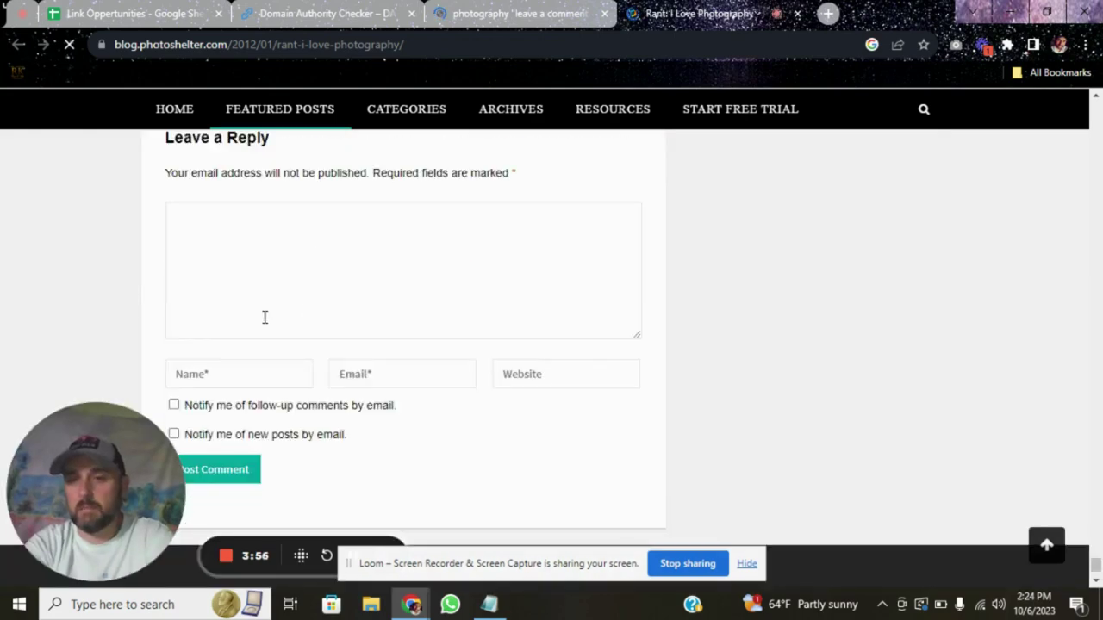
- Type "Hey, nice post!!" in the reply comment box, leaving the website field empty
click(241, 274)
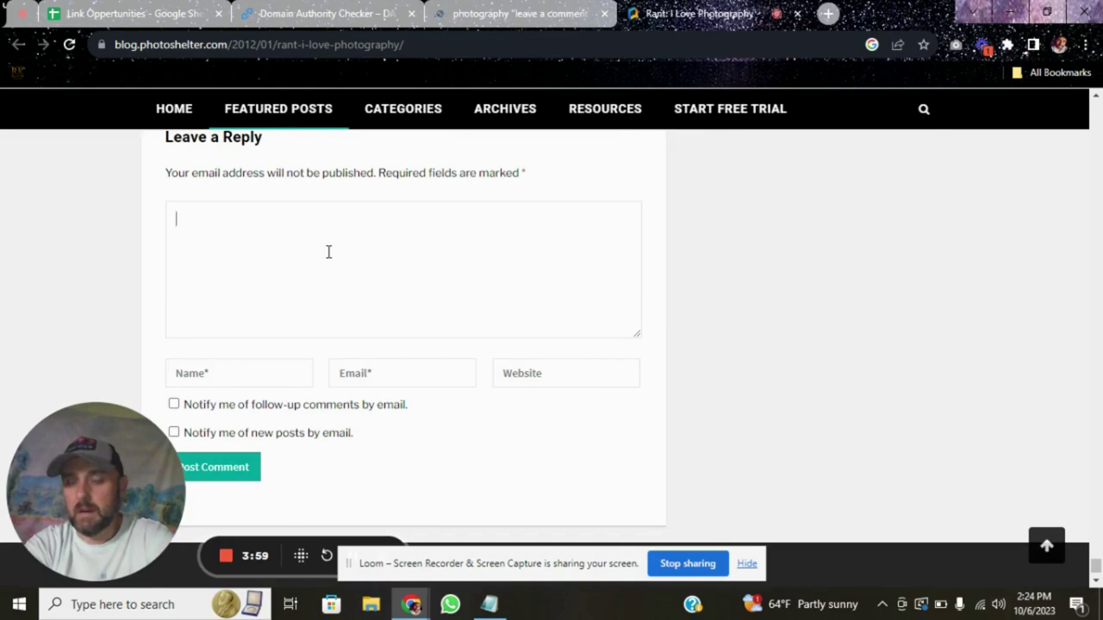
text(Hey, nice post!!)
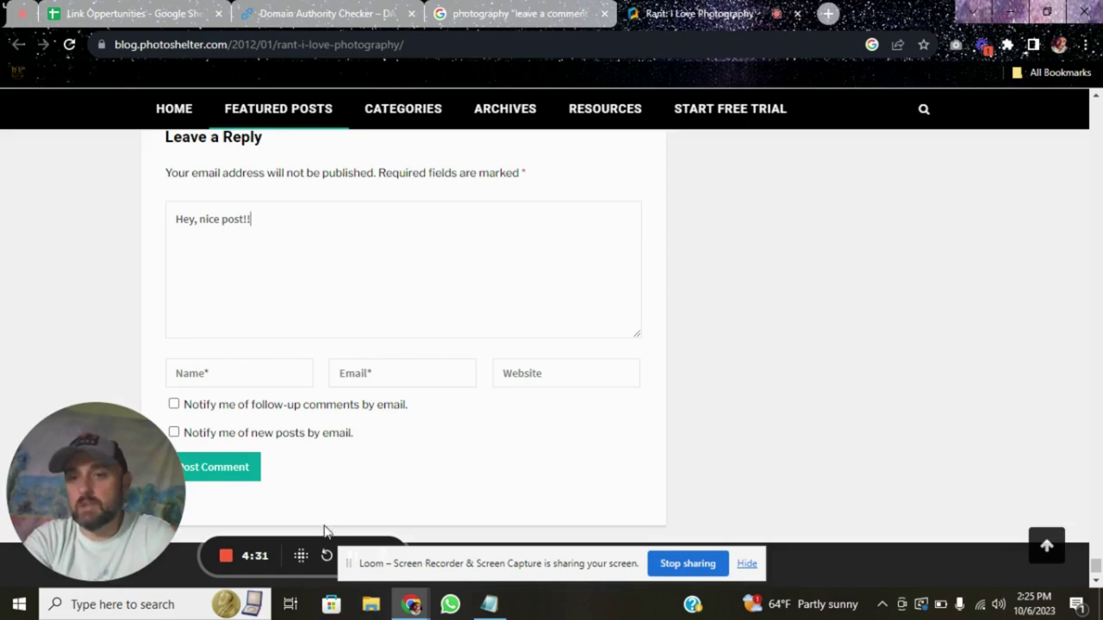
click(538, 377)
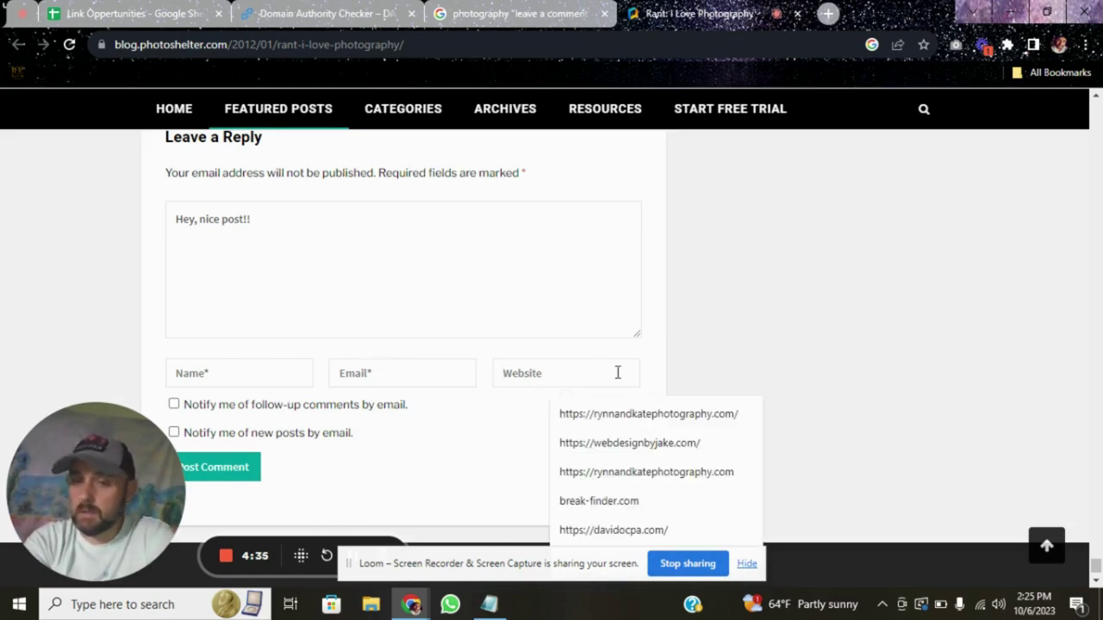
click(776, 347)
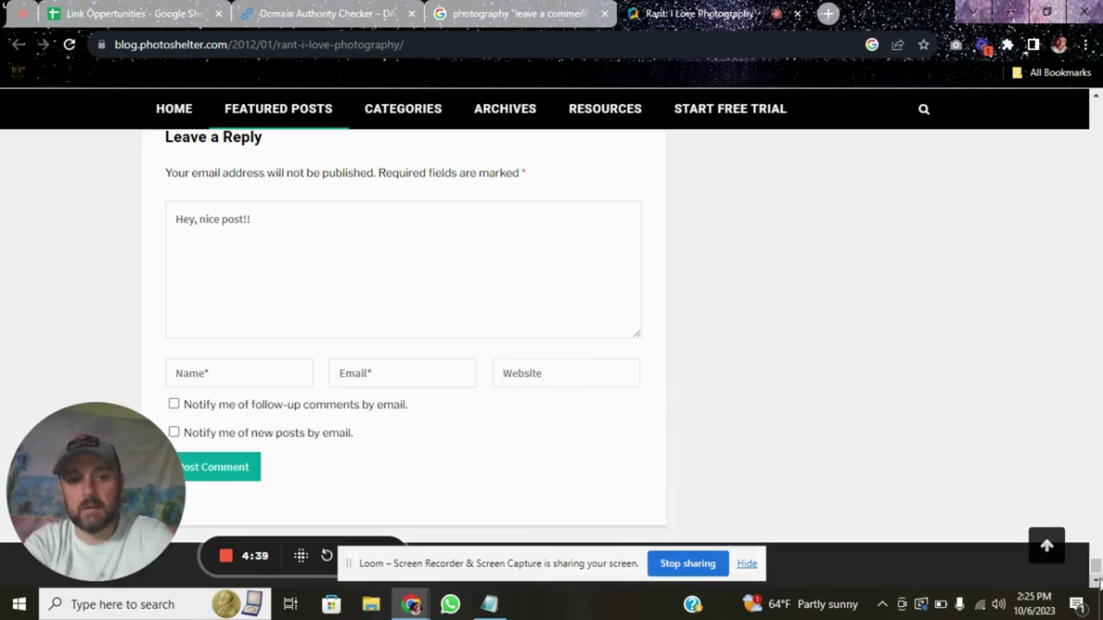
drag(1096, 565, 1095, 487)
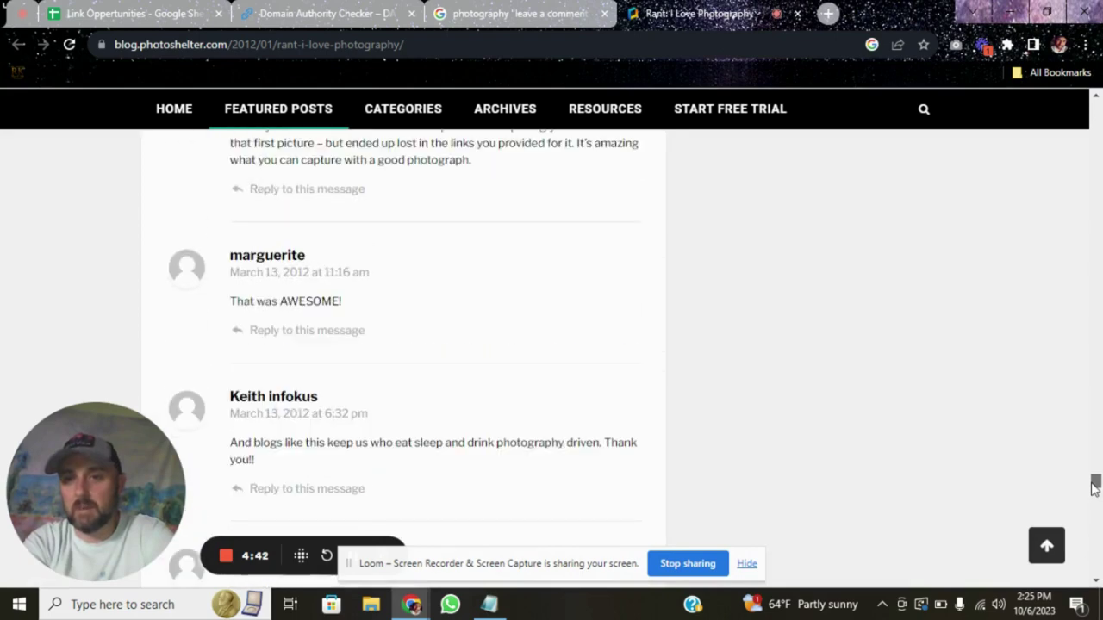
middle_click(270, 258)
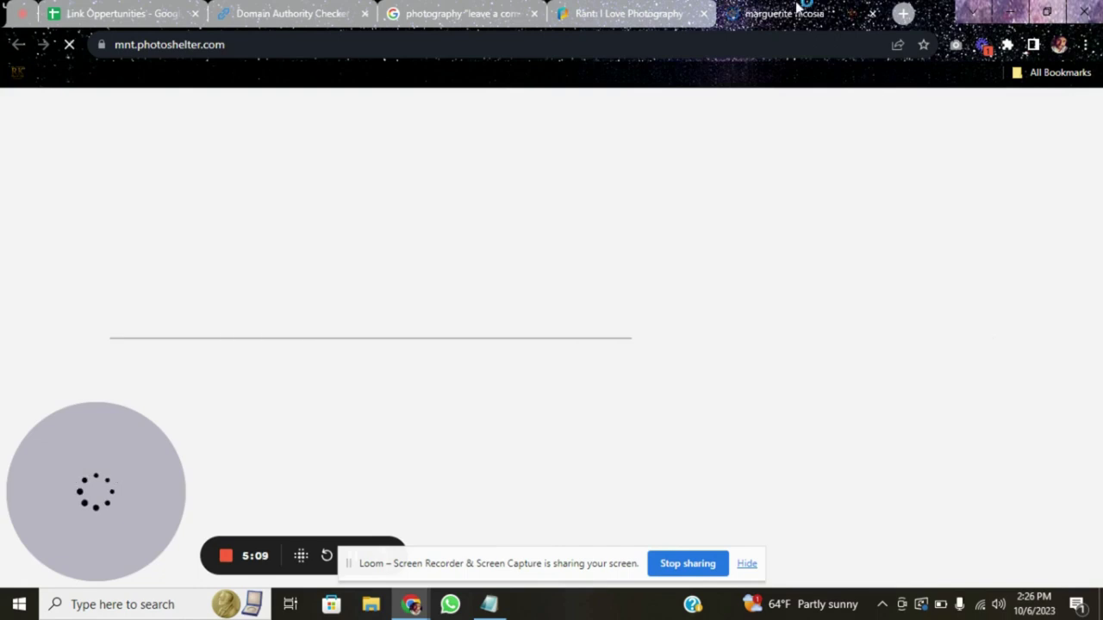
click(630, 12)
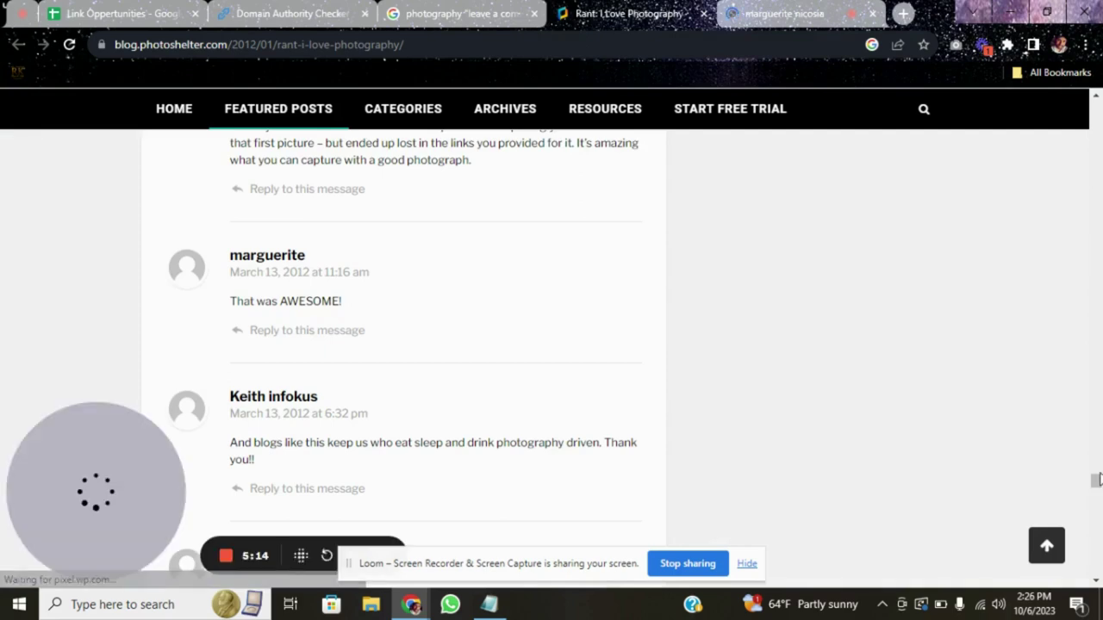
drag(1098, 480, 1099, 101)
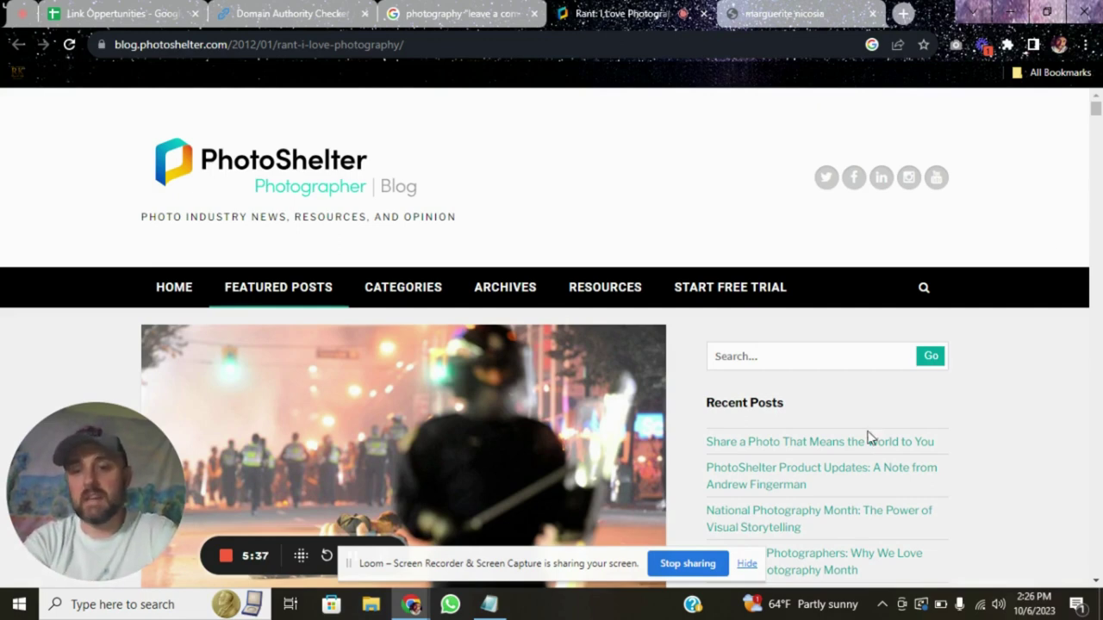
- Copy the websiteseochecker domain authority checker URL in Notepad, then go back to the blog post in Chrome
click(489, 606)
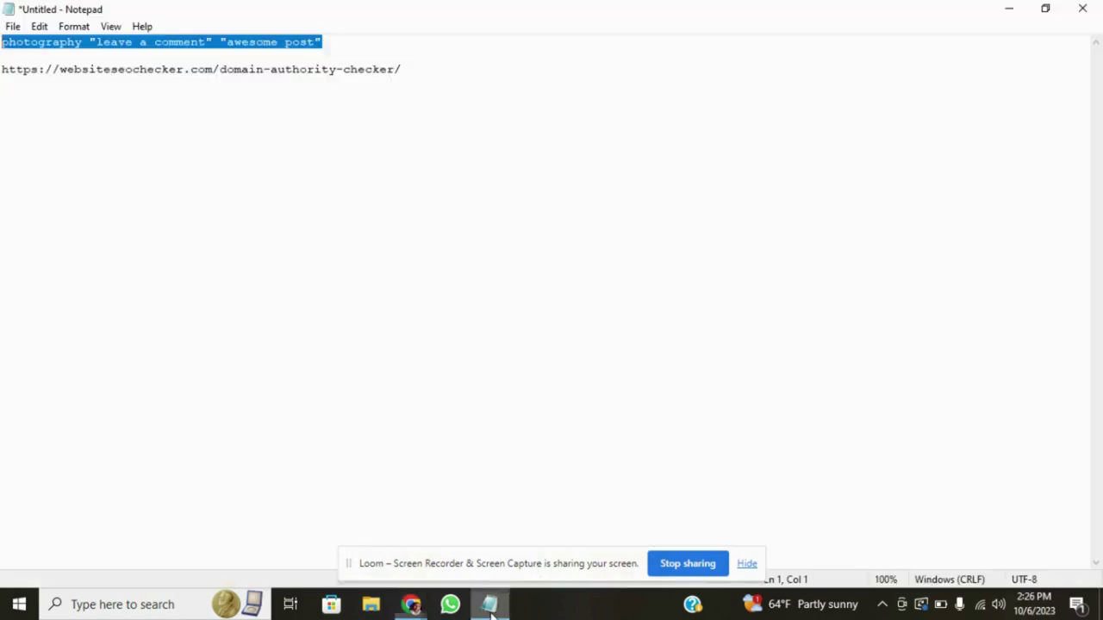
click(159, 118)
click(2, 69)
drag(2, 69, 399, 68)
key(ctrl+c)
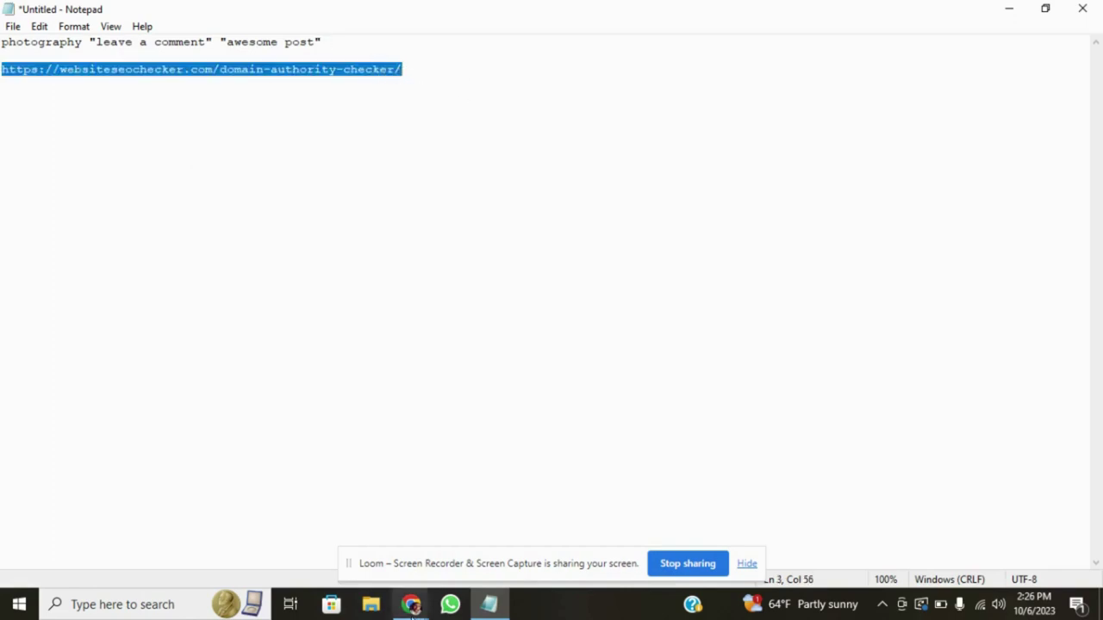
click(411, 604)
click(323, 525)
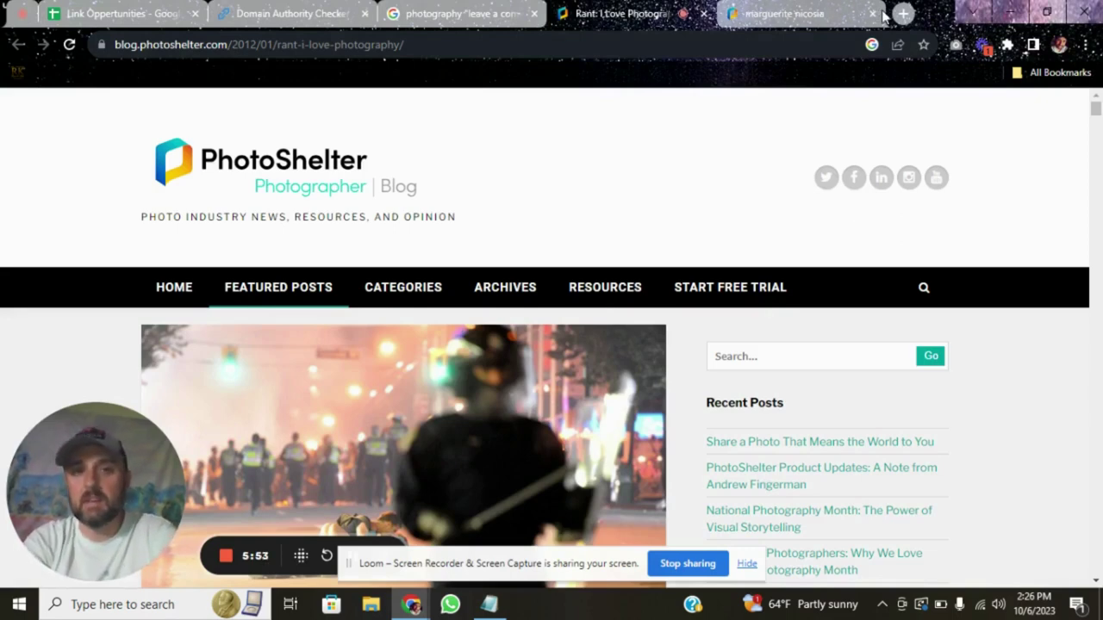
- Load the copied domain authority checker URL in a separate Chrome tab
click(848, 17)
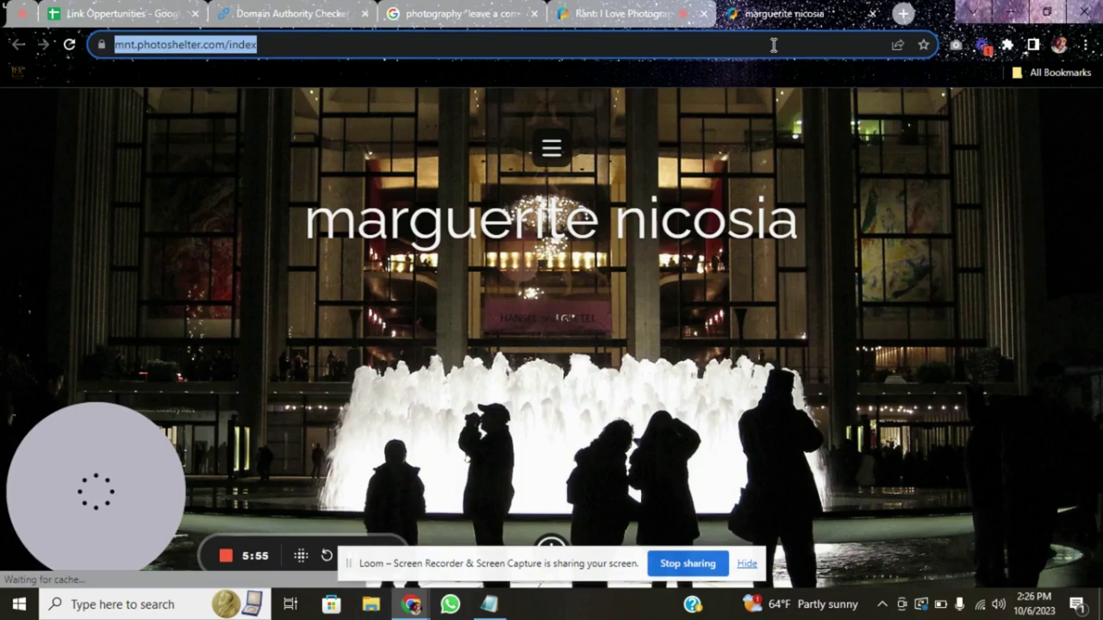
key(ctrl+v)
key(Return)
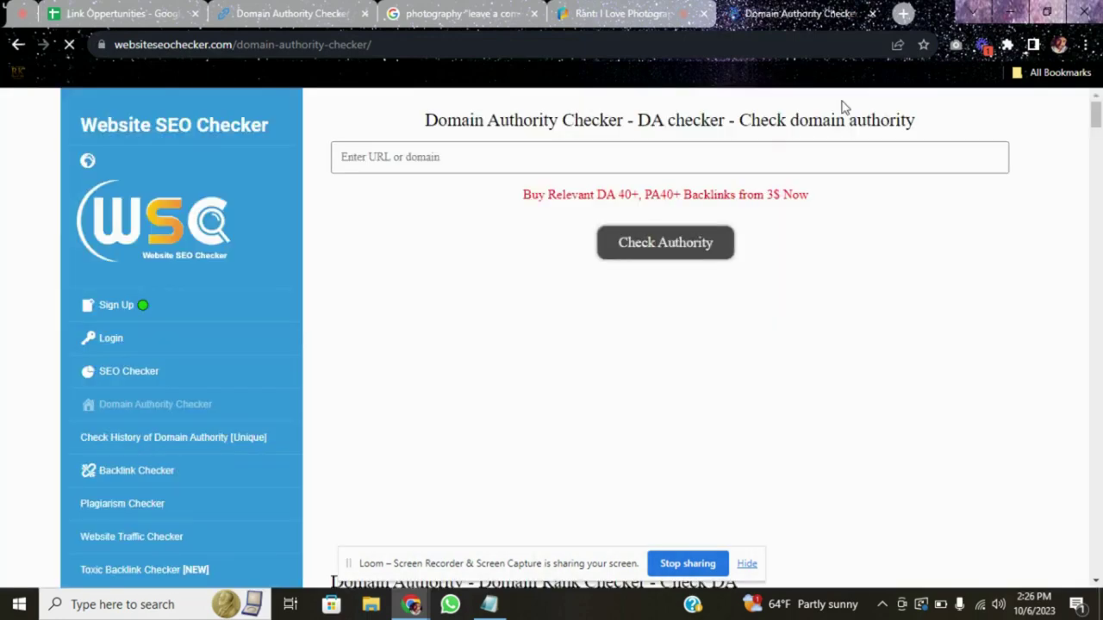
click(607, 15)
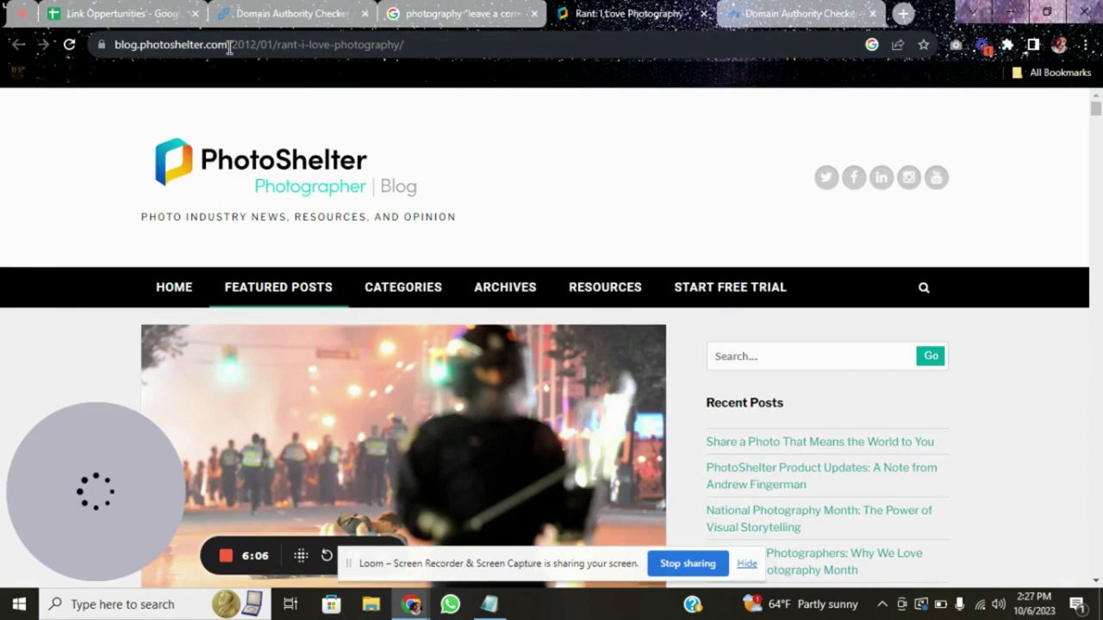
key(ctrl+Tab)
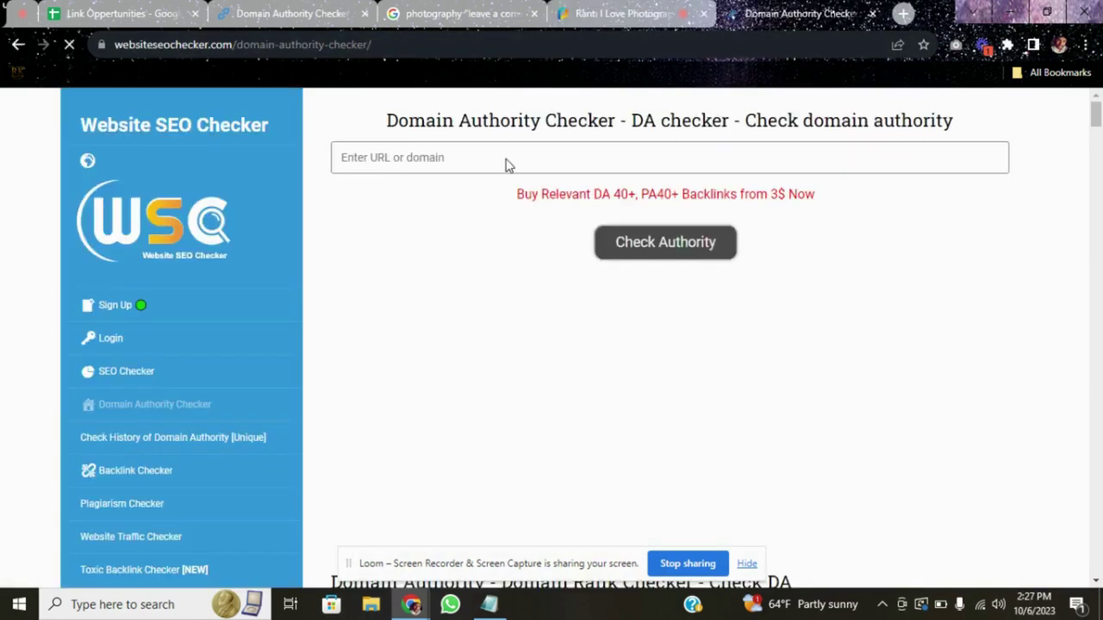
click(473, 156)
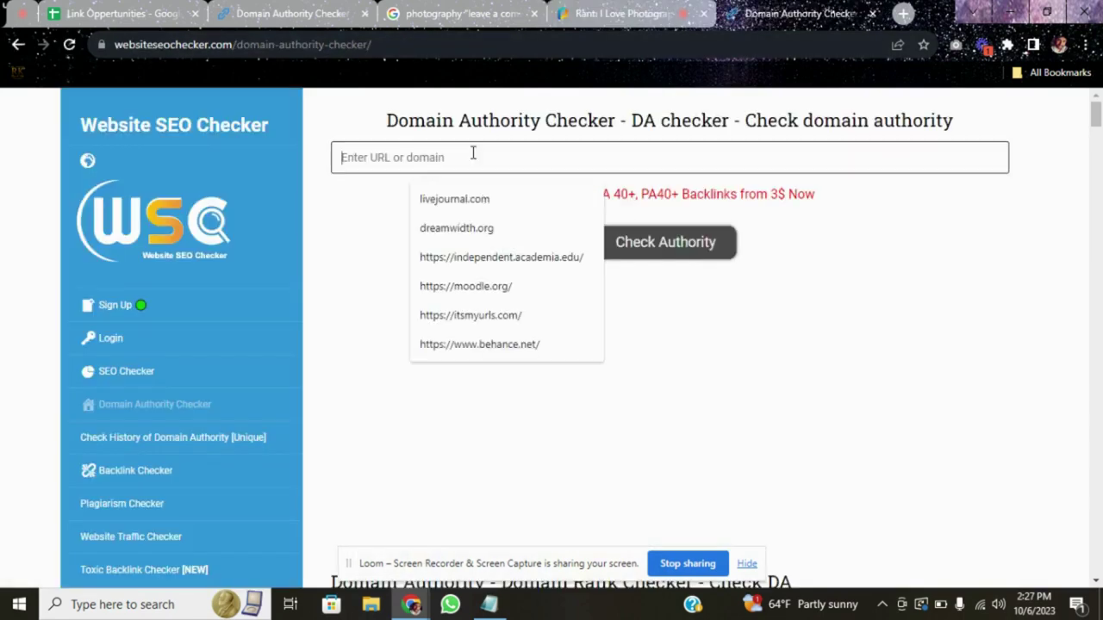
text(https://blog.photoshelter.com/)
click(696, 248)
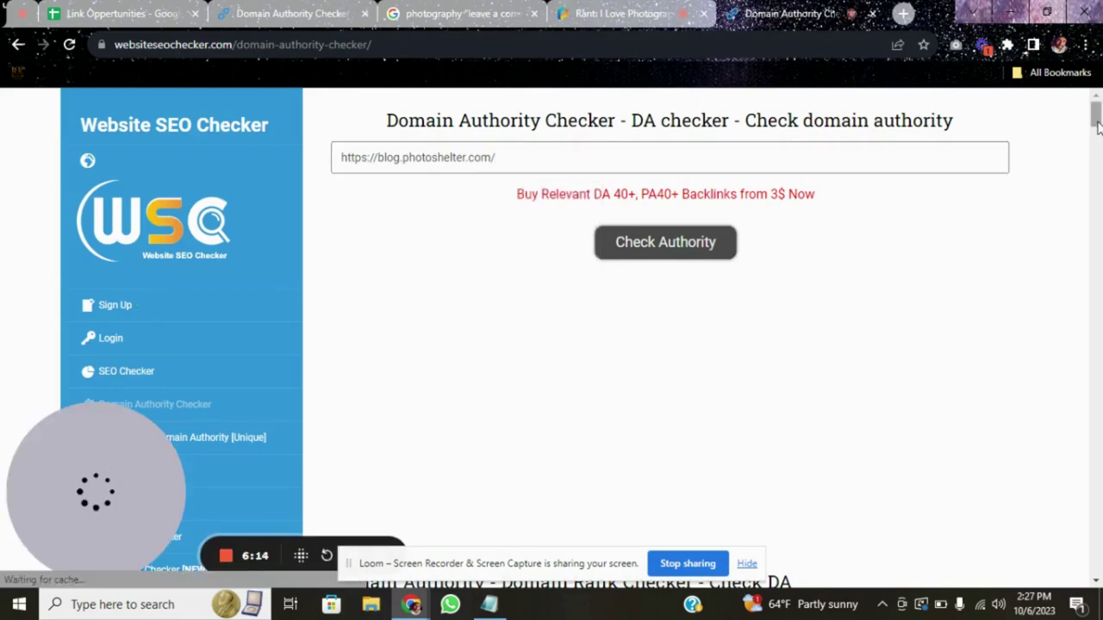
drag(1097, 119, 1099, 136)
scroll(1098, 136, up, 3)
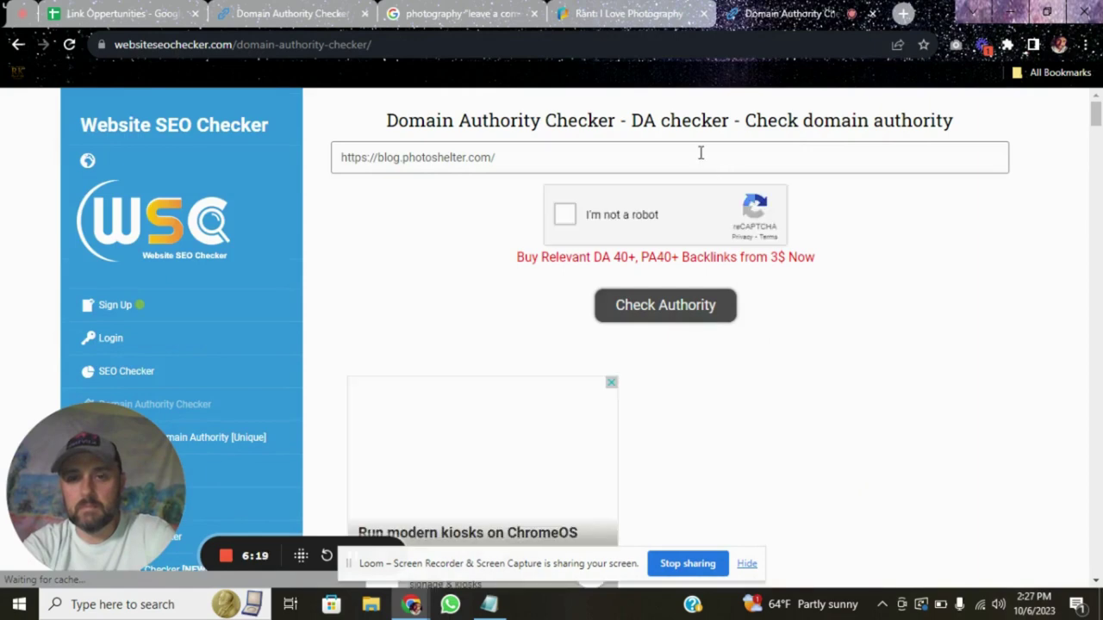
click(565, 217)
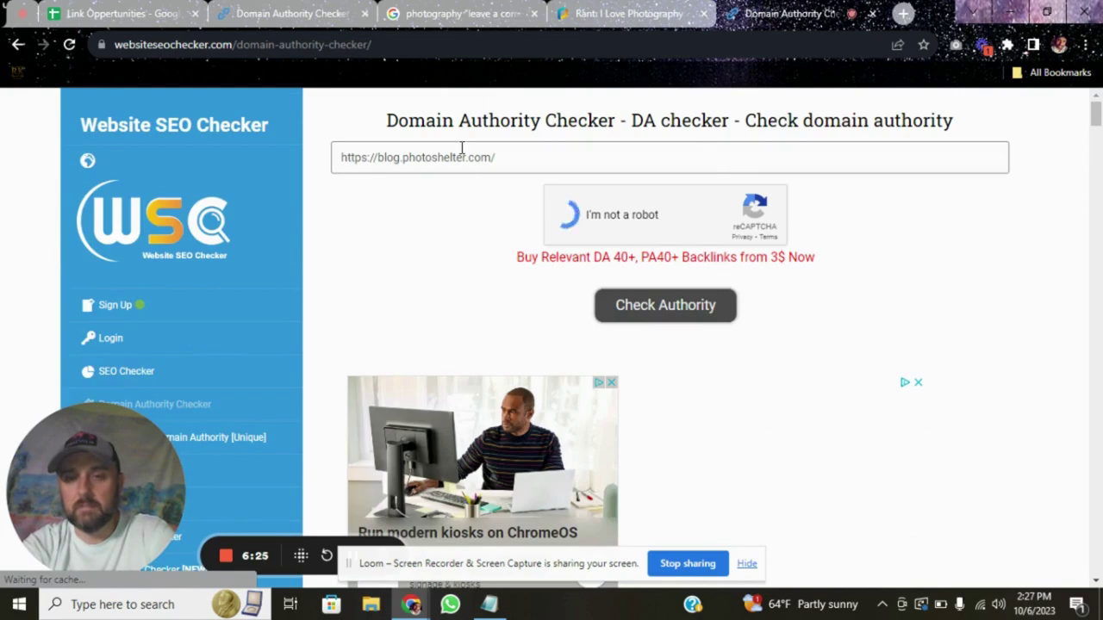
click(652, 323)
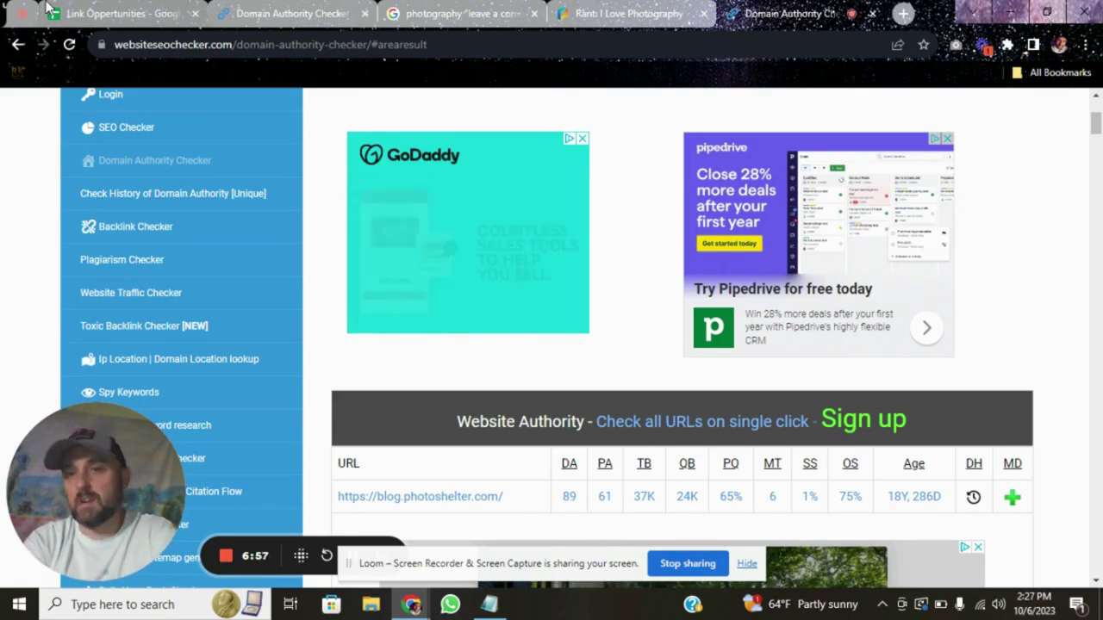
- Enter DA 89 in cell B2 beside the PhotoShelter blog link in Link Oppertunities
click(98, 13)
click(591, 236)
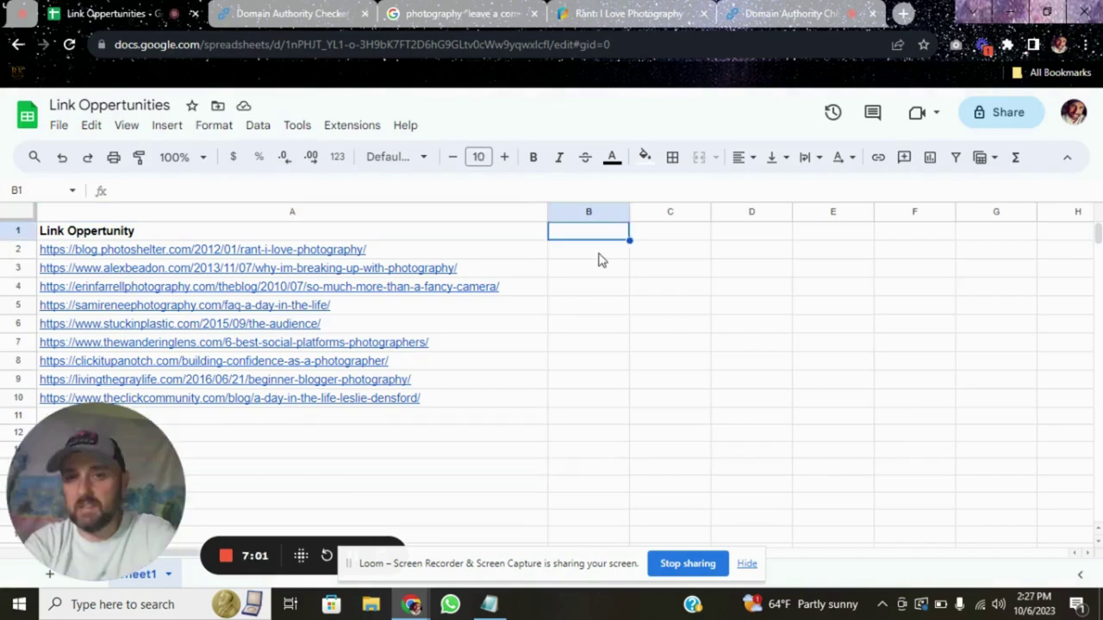
click(598, 255)
text(DA)
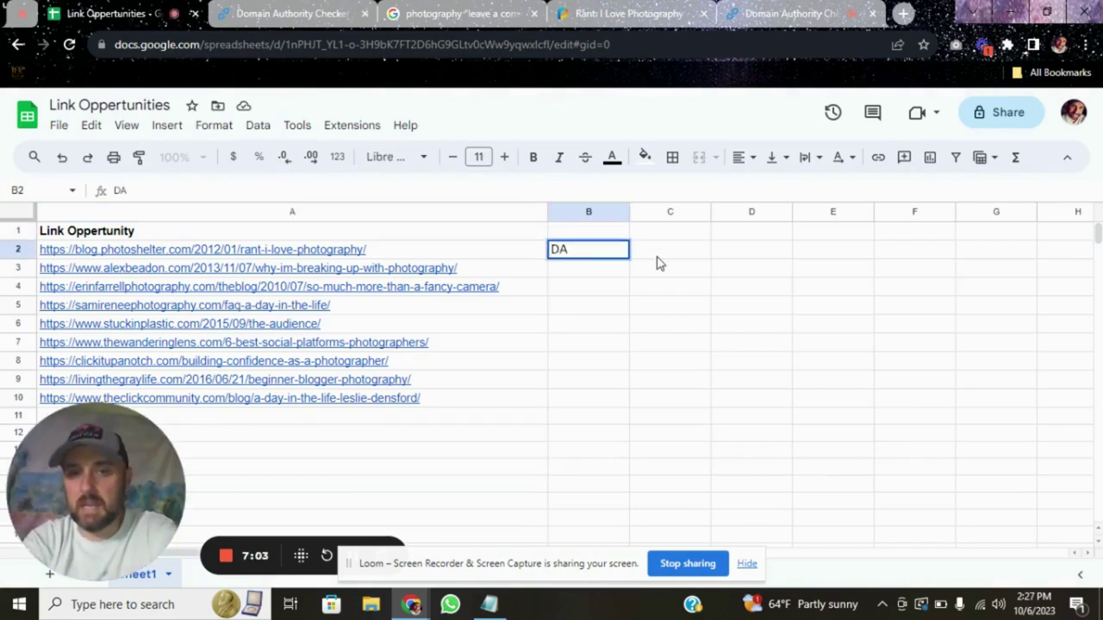
text( *()
key(BackSpace)
key(BackSpace)
text(89)
key(Return)
key(Down)
key(Return)
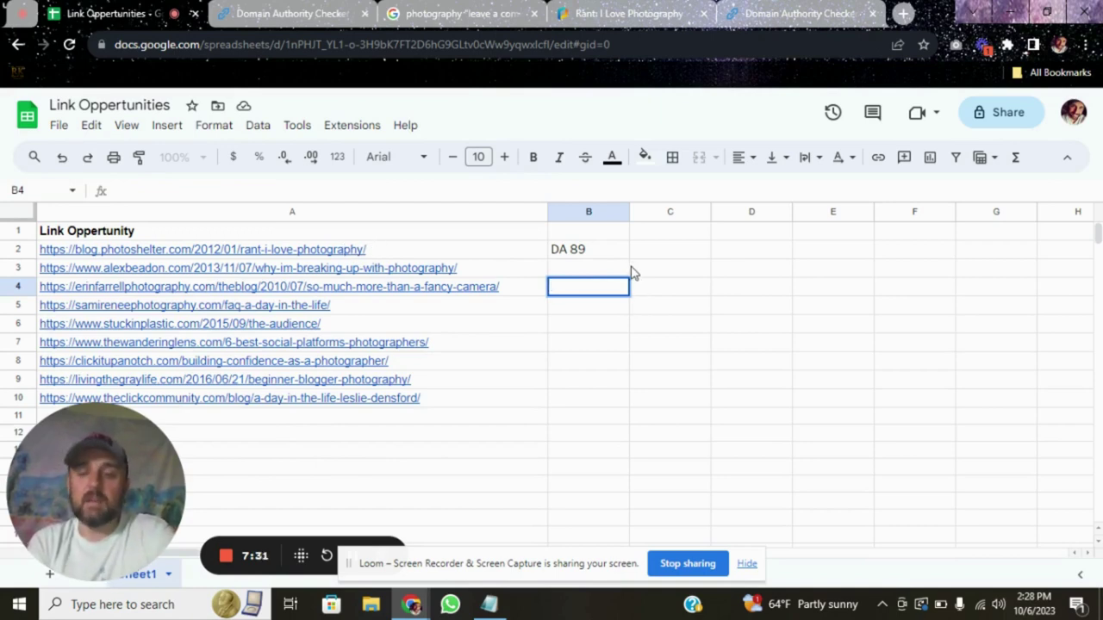
- Fill cell A2, holding the PhotoShelter blog link, with bright green
click(423, 252)
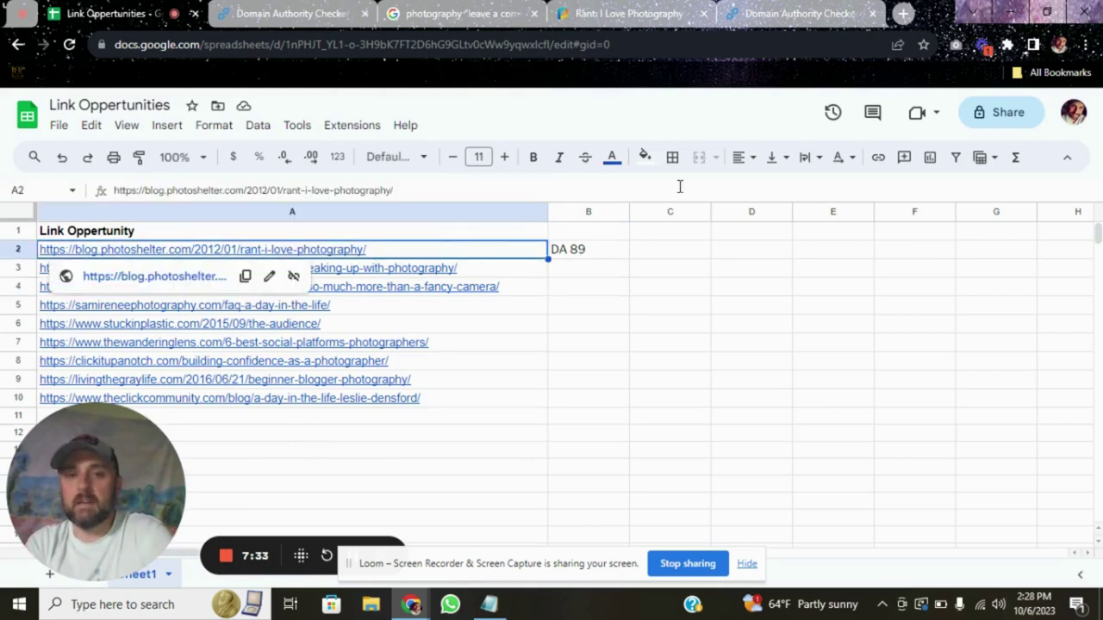
click(644, 157)
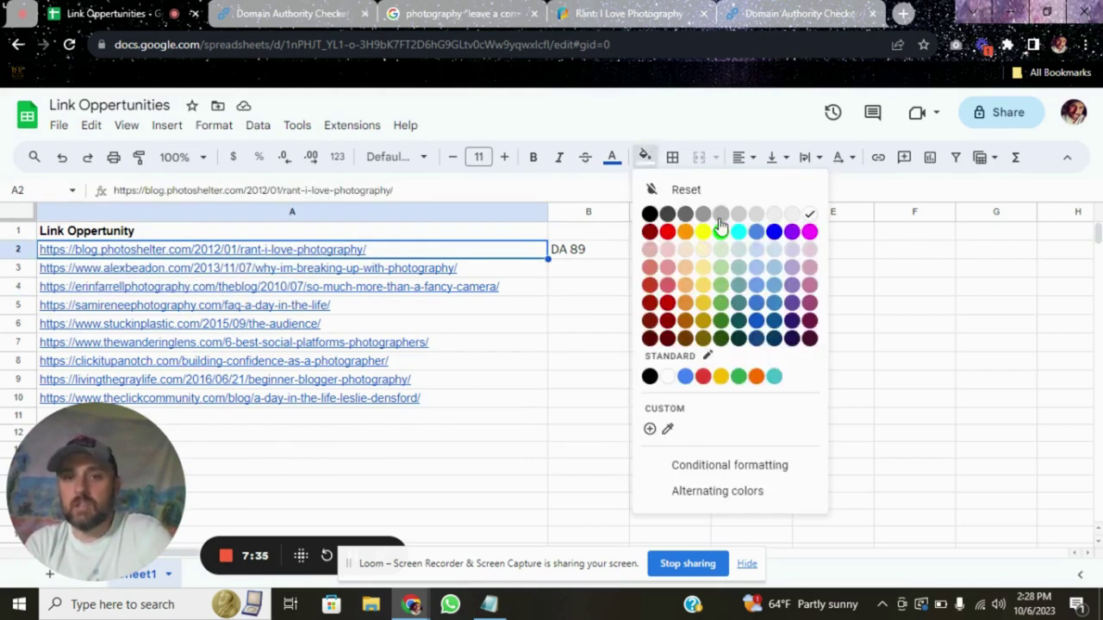
click(720, 231)
click(635, 309)
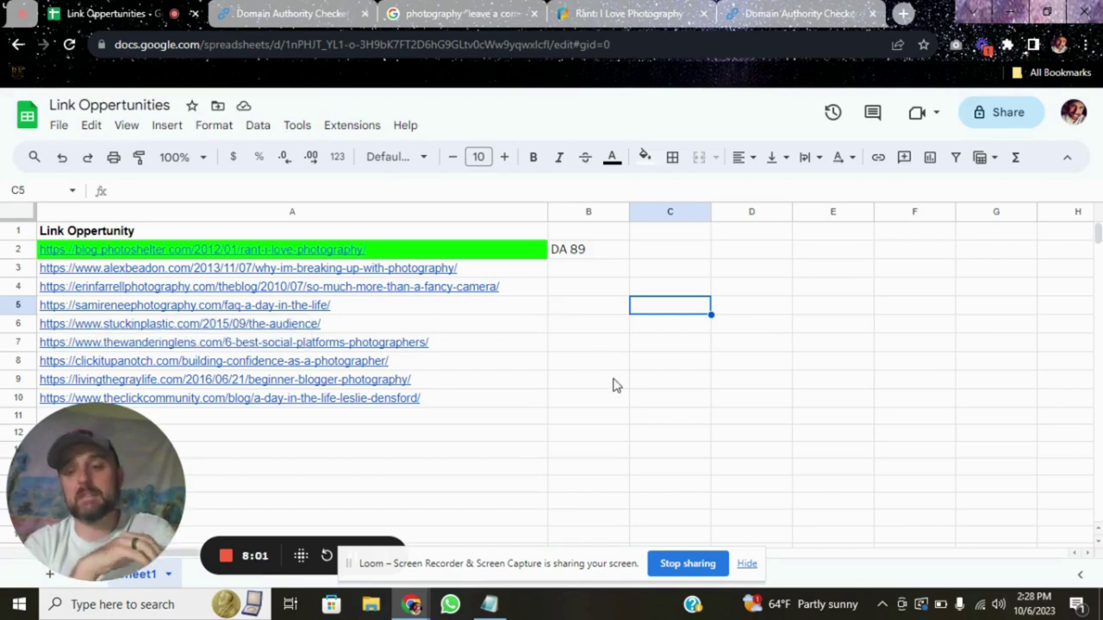
mouse_move(504, 406)
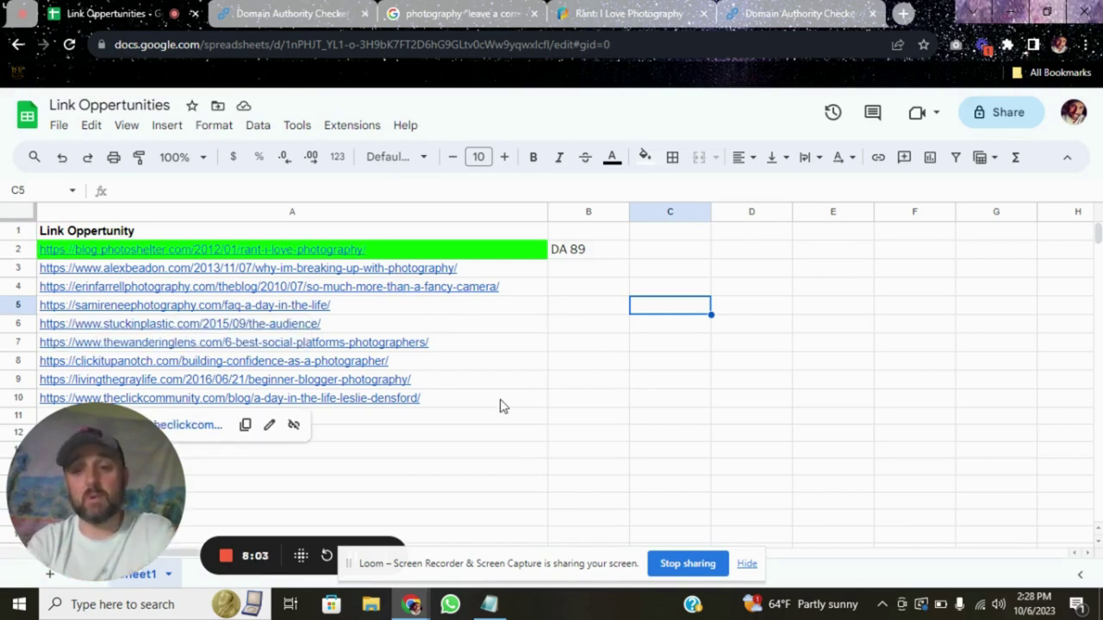